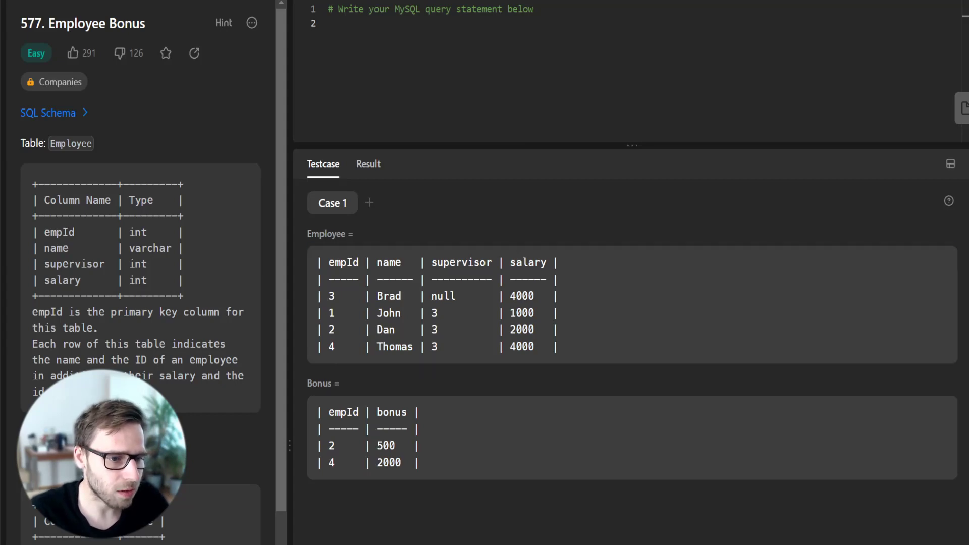
scroll(140, 272, "down", 2)
scroll(140, 273, "down", 2)
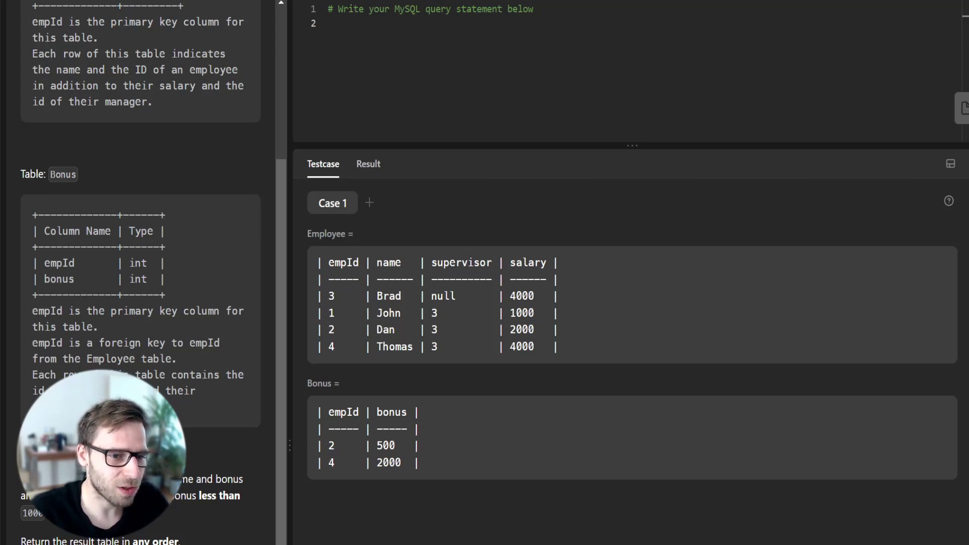
scroll(141, 272, "up", 4)
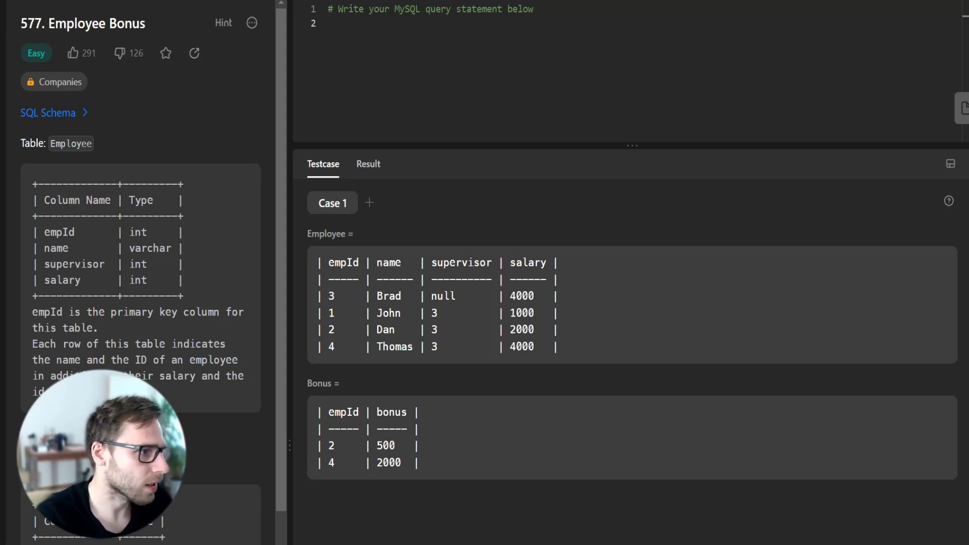
type("SELECT Emp")
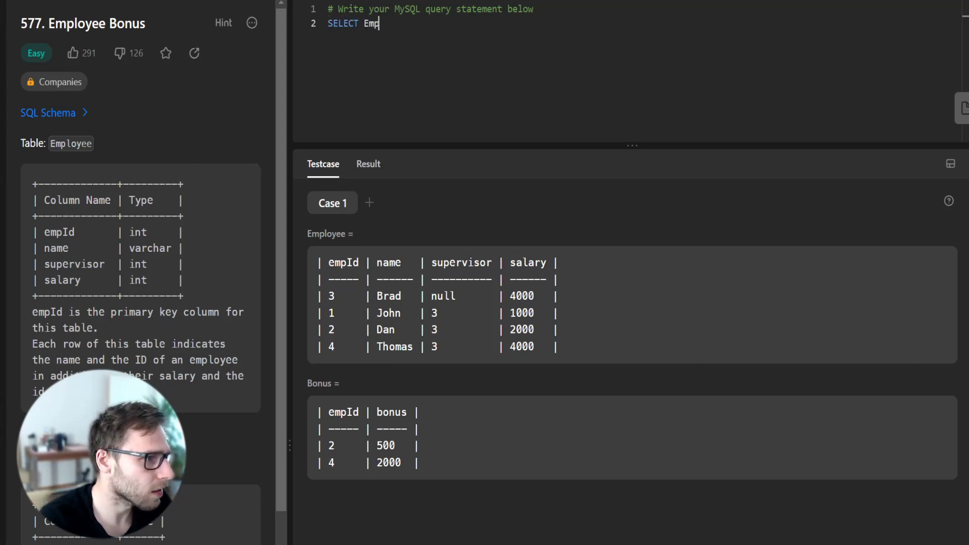
type("loyee.name")
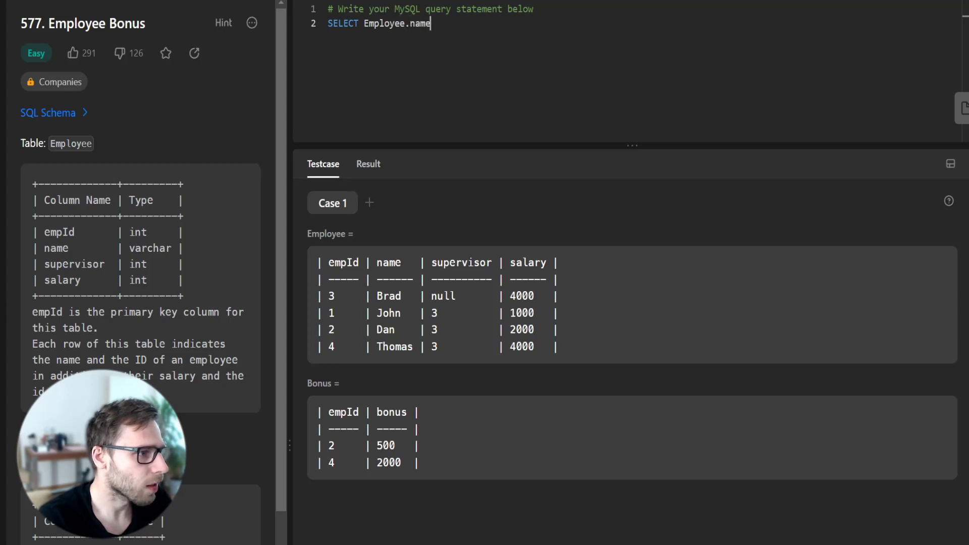
type(", Bonus.bo")
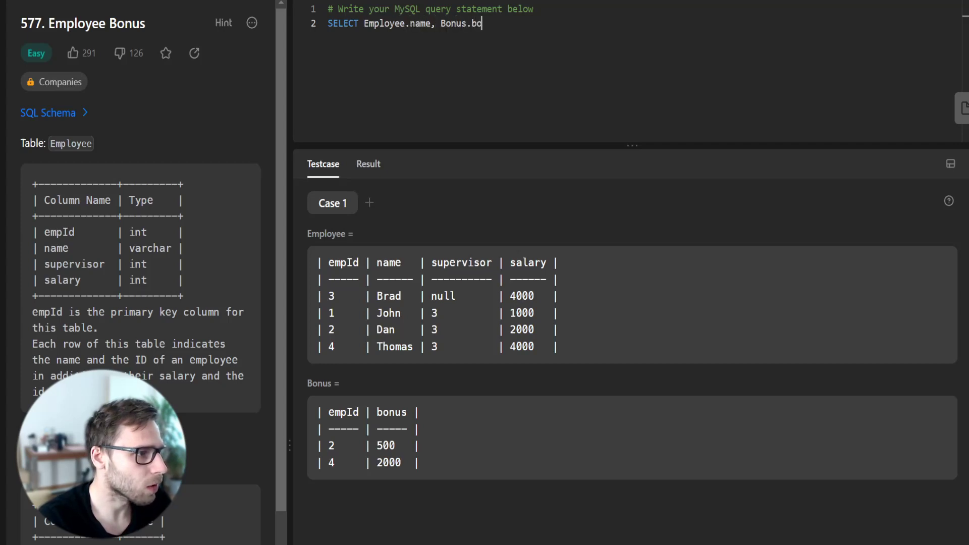
type("nus")
Write the query on separate lines: SELECT name and bonus, LEFT JOIN Bonus on empId, WHERE bonus < 1000 OR IS NULL.
key("Return")
type("FROM E")
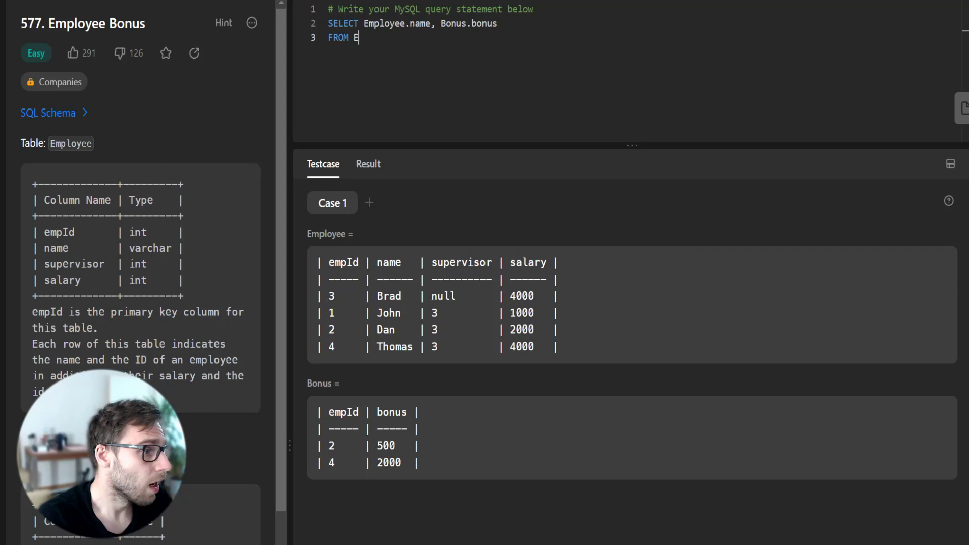
type("mployee")
key("Return")
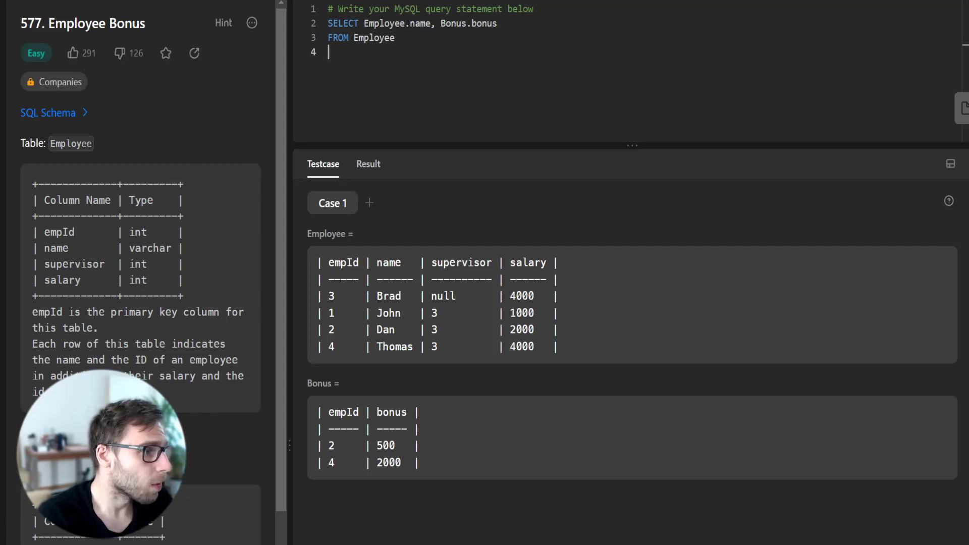
type("LEFT JOIN ")
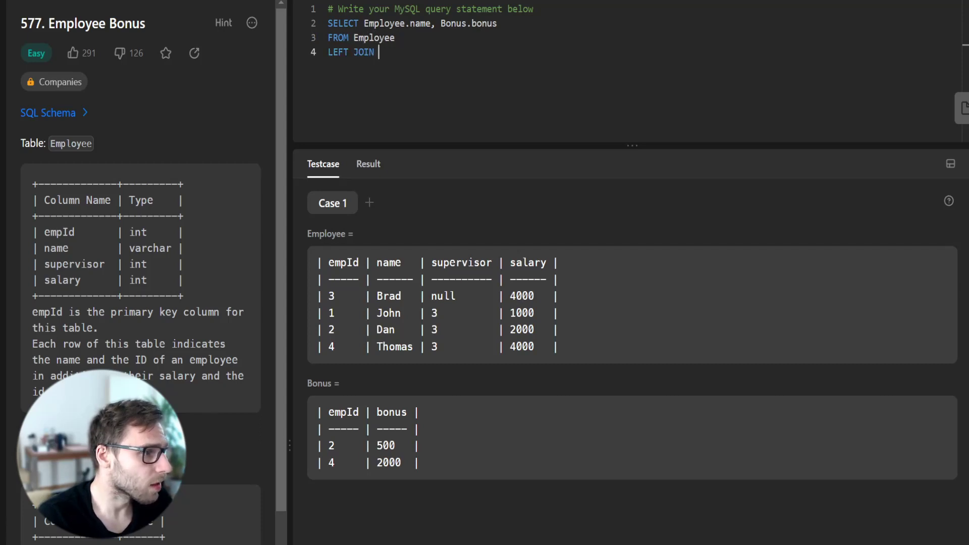
type("Bonus ON ")
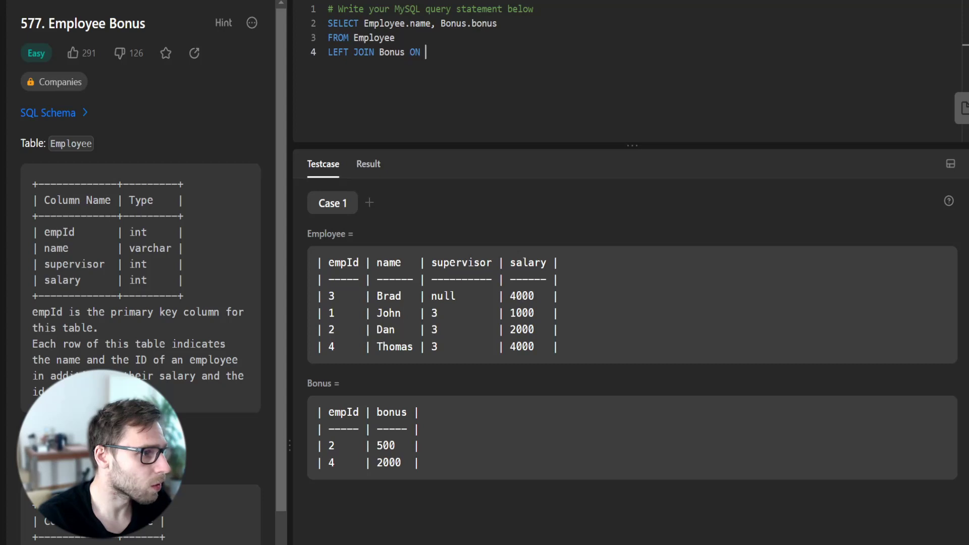
type("Employee.e")
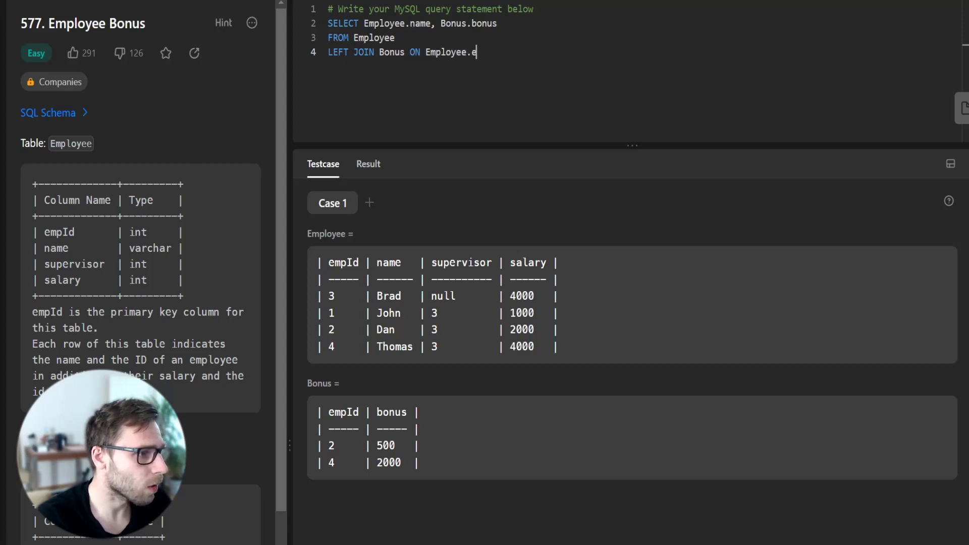
type("mpId = Bonus")
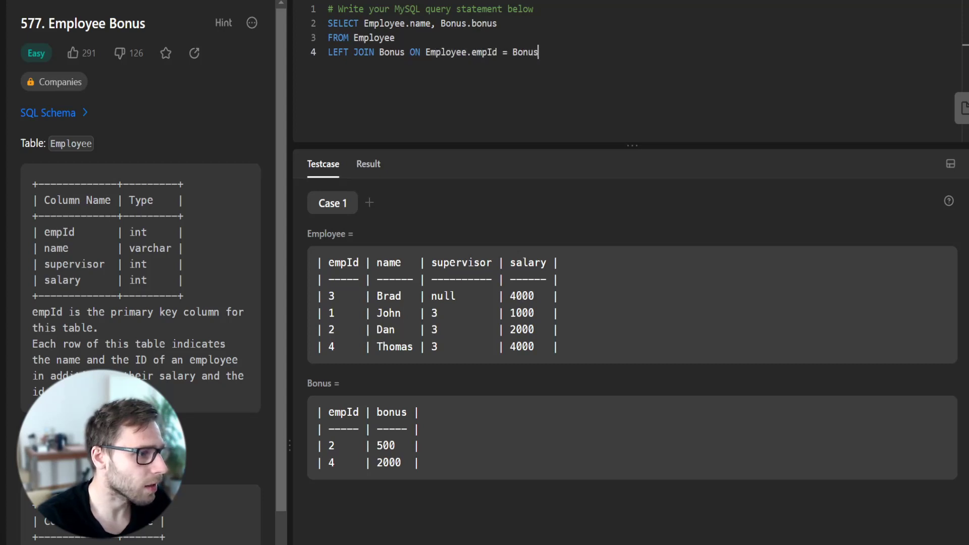
type(".empId")
key("Return")
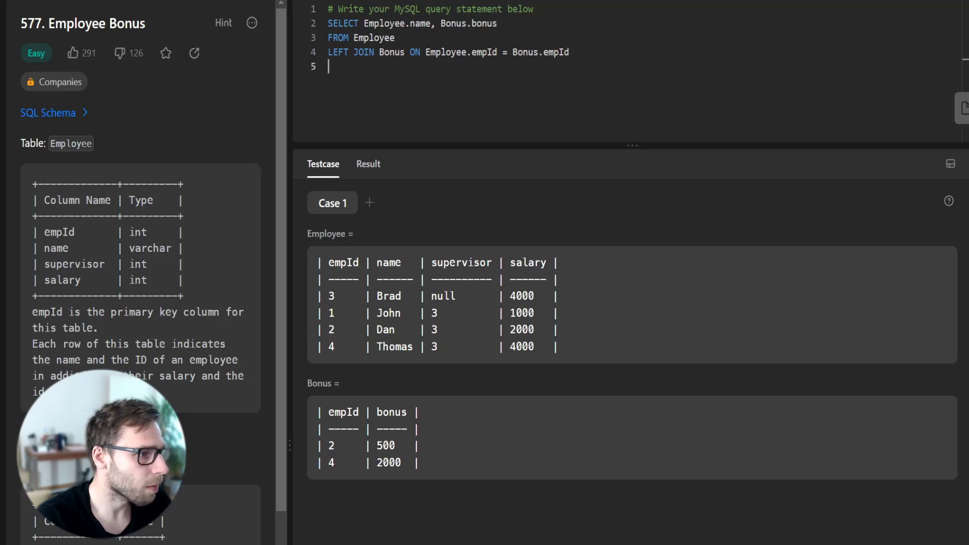
type("WHERE Bonus")
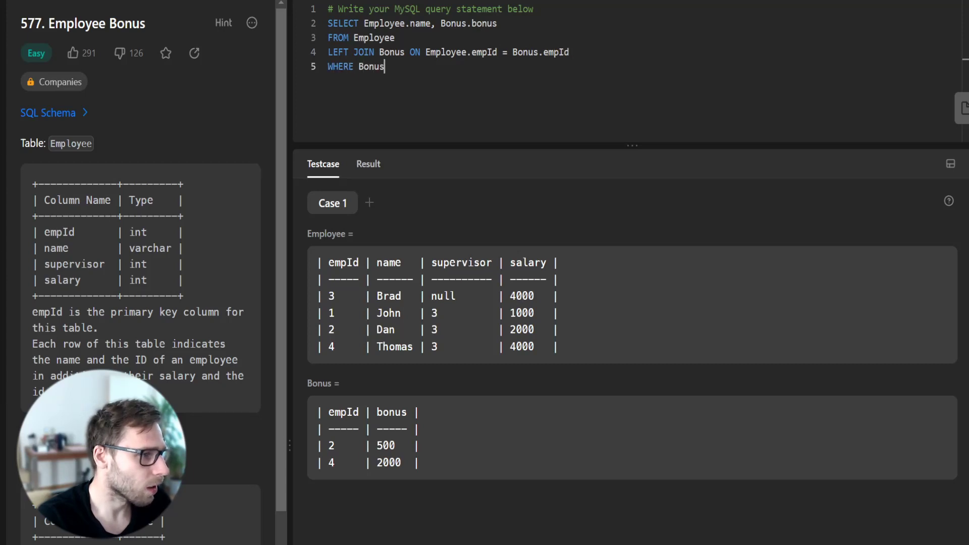
type(".bonus < ")
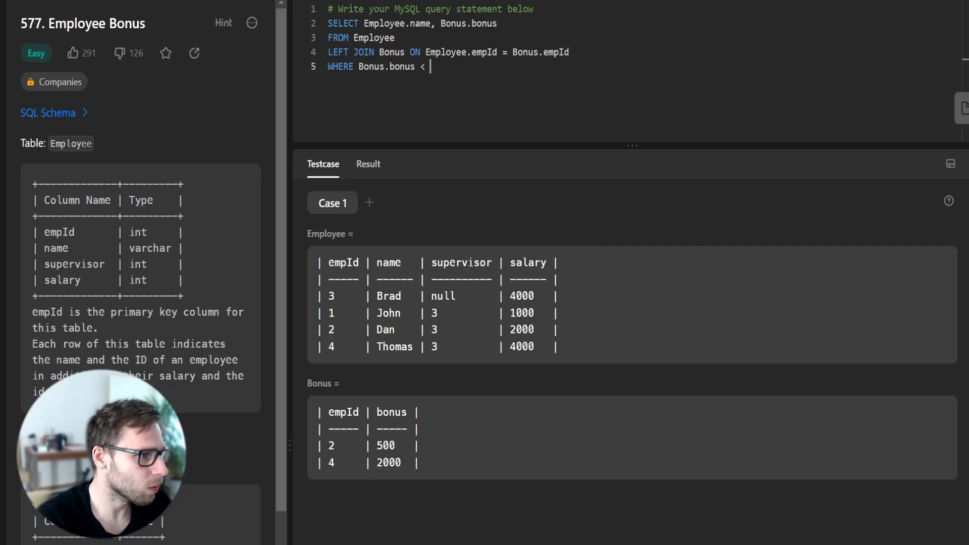
type("1000 OR Bonu")
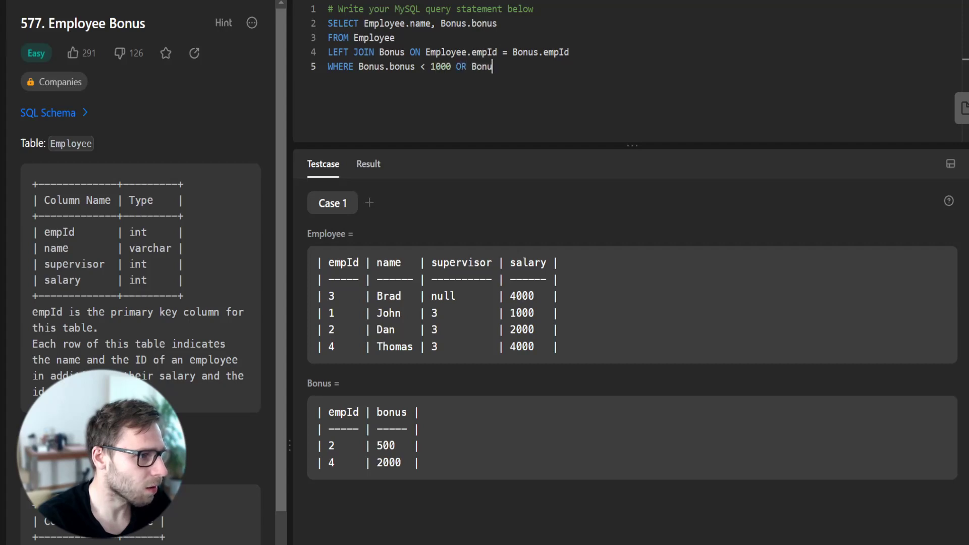
type("s.bonus ")
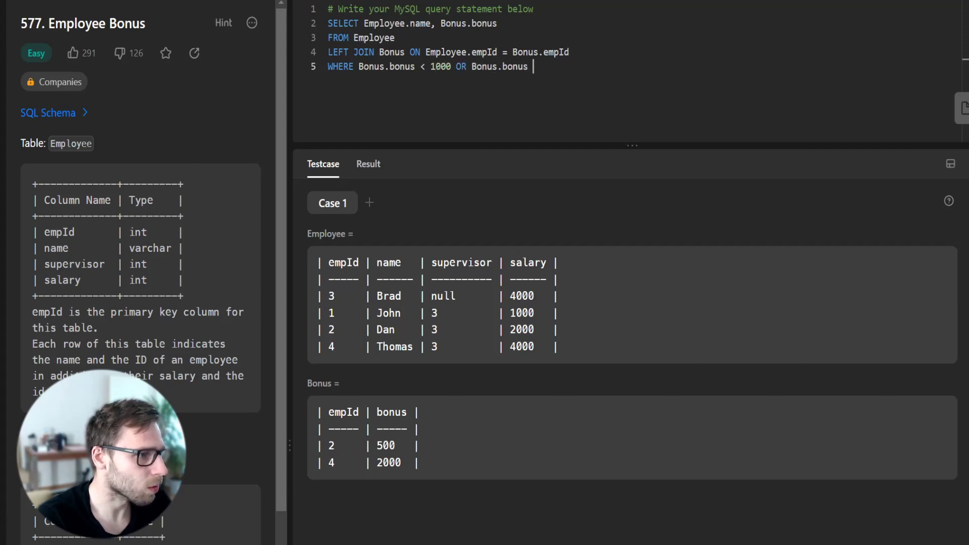
type("IS NULL;")
key("Return")
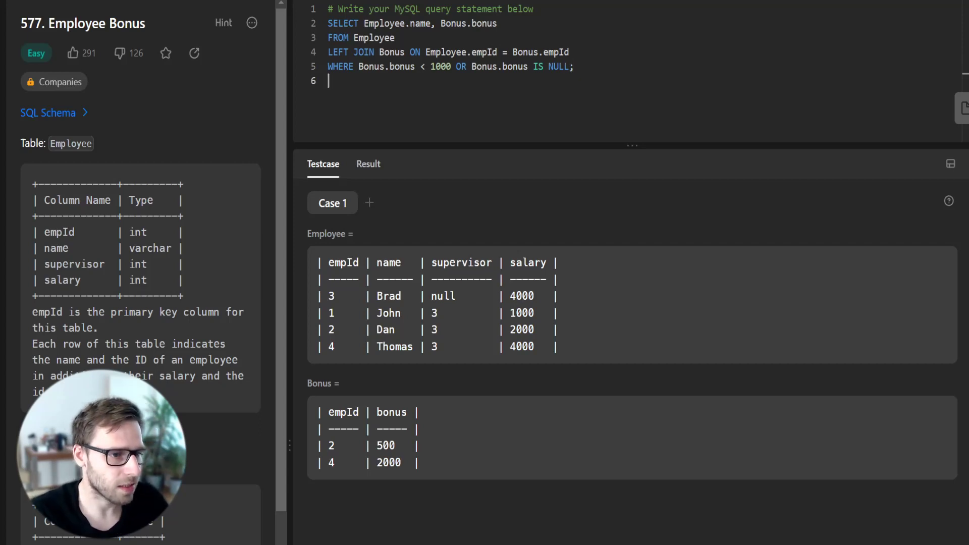
Run the query on the sample test case, enlarge the Result panel, and select the query text.
key("ctrl+apostrophe")
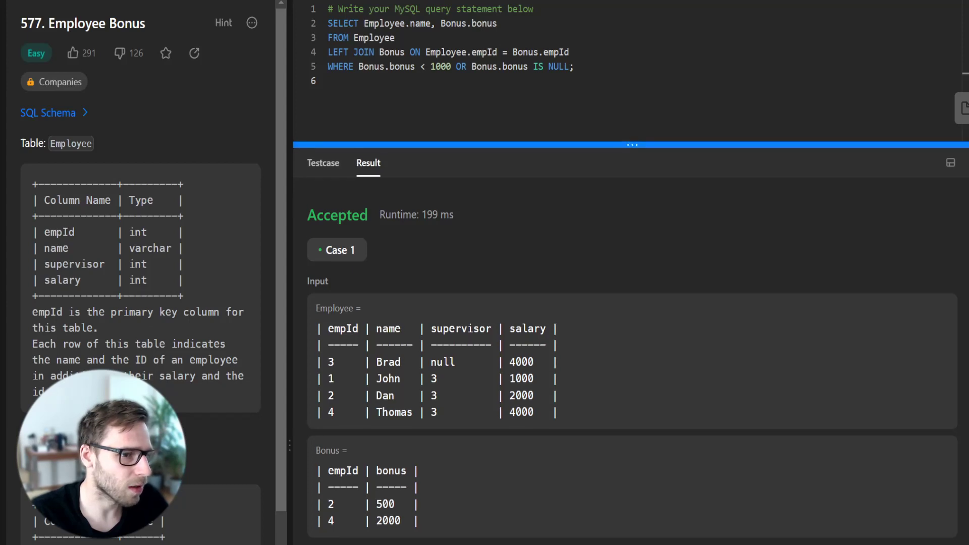
left_click_drag(632, 145, 631, 113)
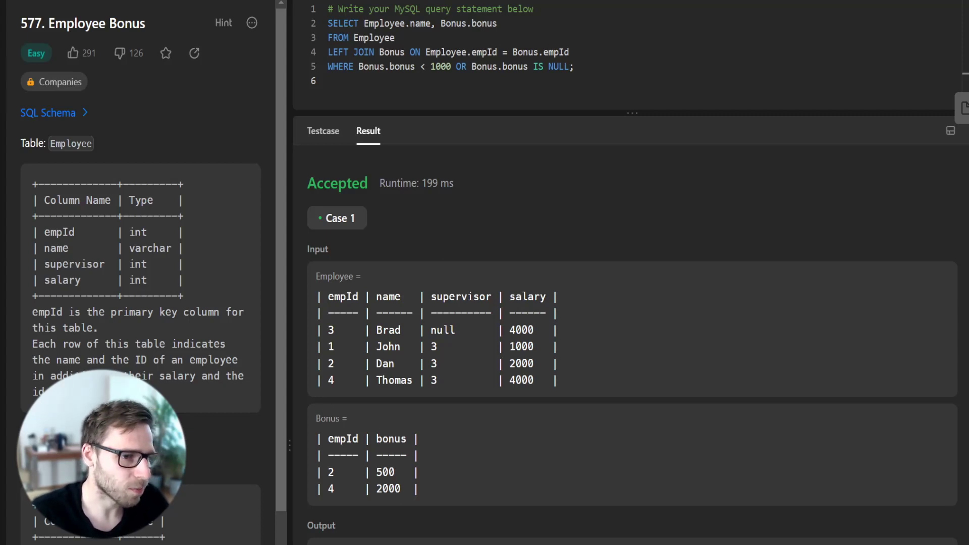
mouse_move(576, 66)
left_mouse_down()
mouse_move(354, 37)
mouse_move(328, 23)
left_mouse_up()
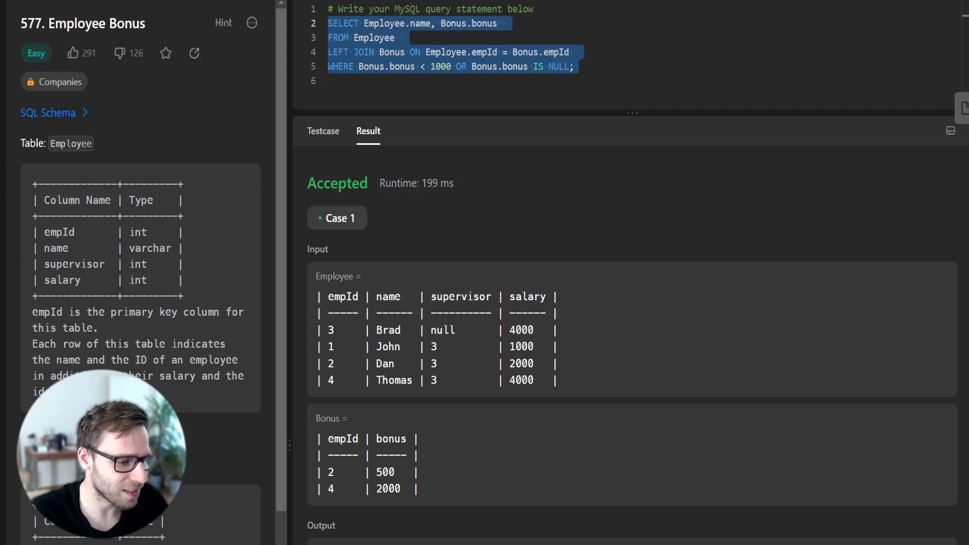
Submit the query twice; the second submission is Accepted at 2329 ms, beating 15.58%.
key("ctrl+apostrophe")
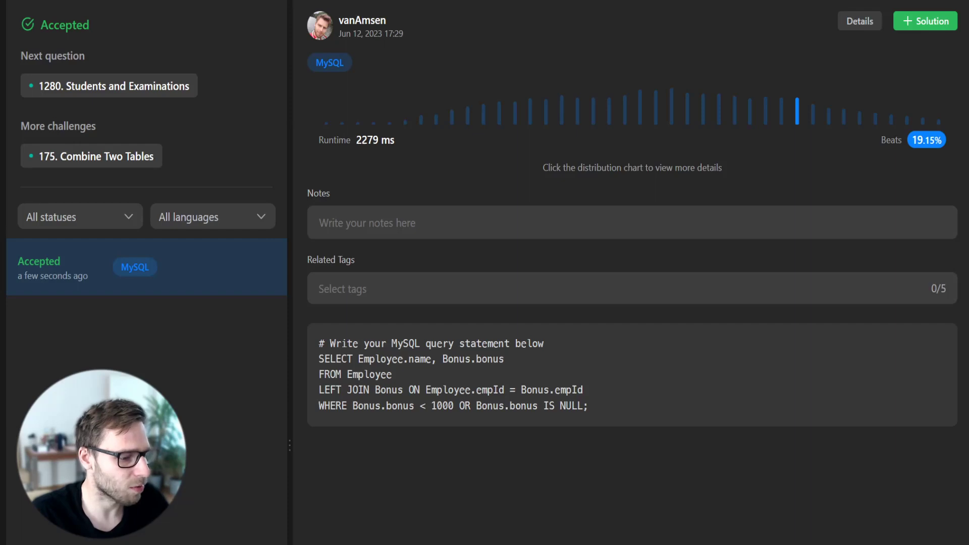
key("ctrl+apostrophe")
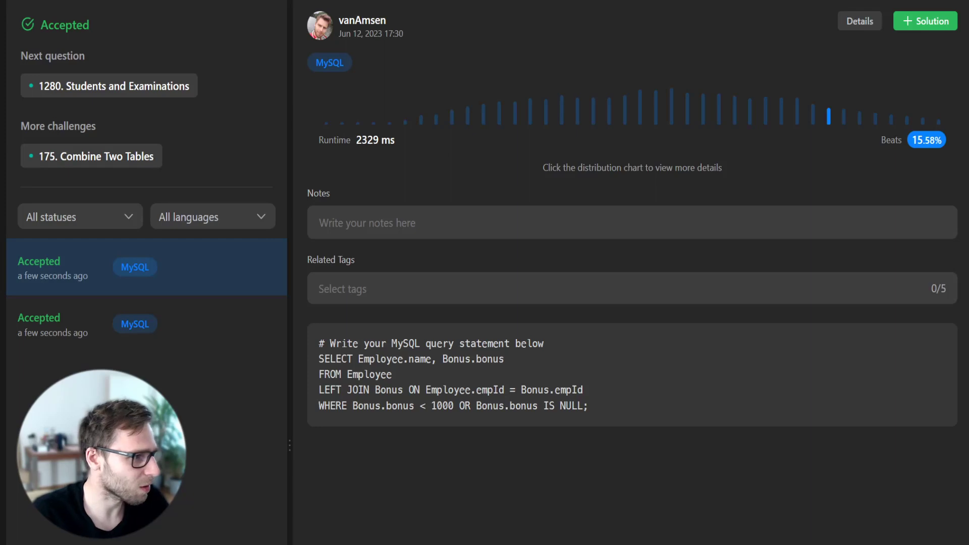
left_click(144, 324)
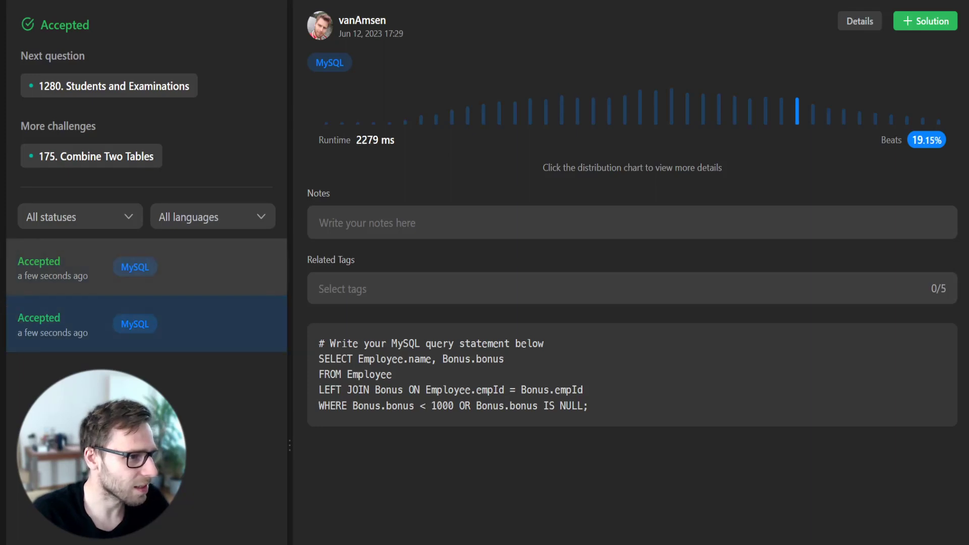
left_click(144, 267)
left_click(143, 323)
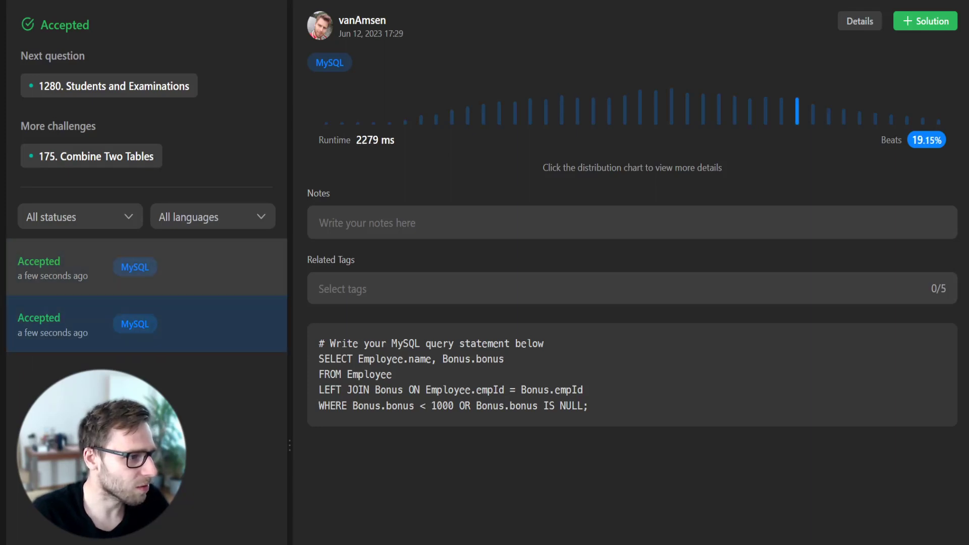
left_click(143, 267)
left_click(144, 323)
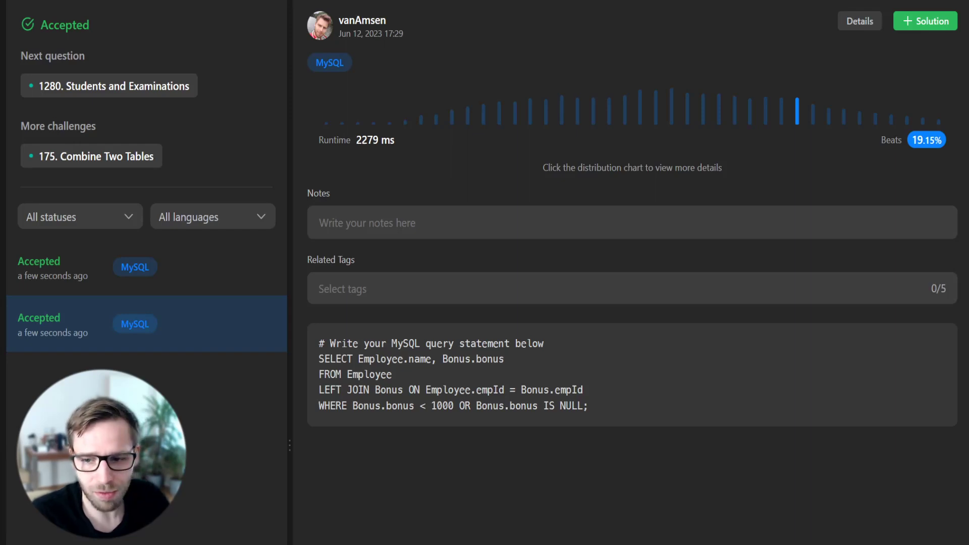